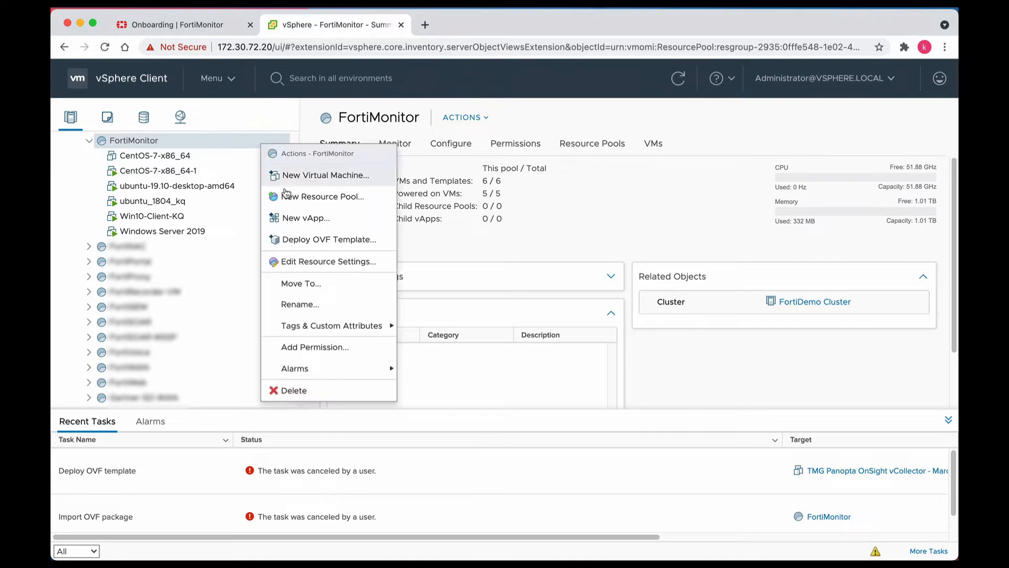
Step: Load all the local OVF template files as the source for the deployment into the FortiMonitor resource pool
left_click(408, 342)
left_click(448, 363)
left_click(508, 211)
key("super+a")
left_click(719, 406)
left_click(746, 523)
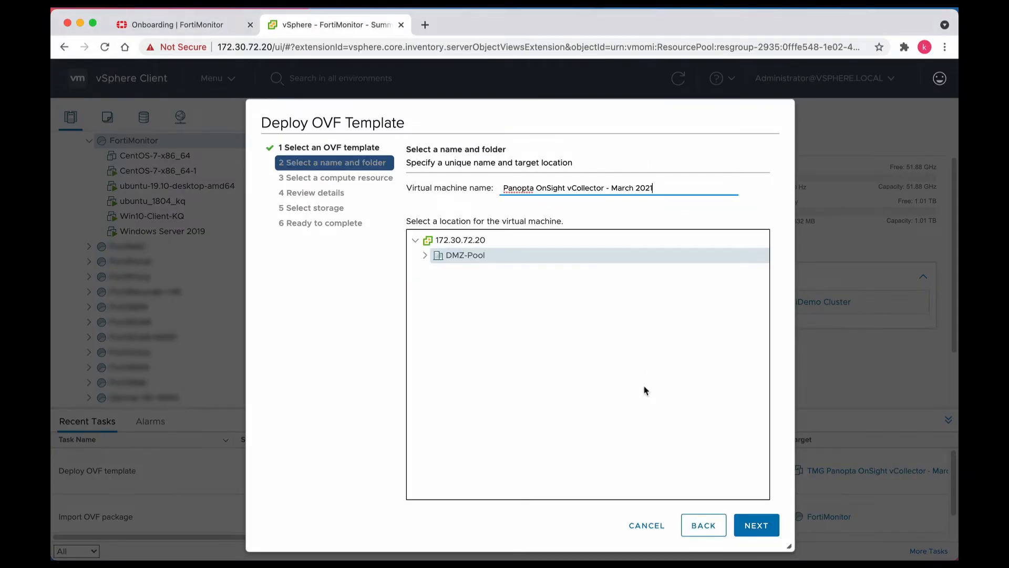
Step: Name the virtual machine "TMG Panopta OnSight vCollector - March 2021" and finish the OVF template deployment
left_click(504, 188)
type("TMG")
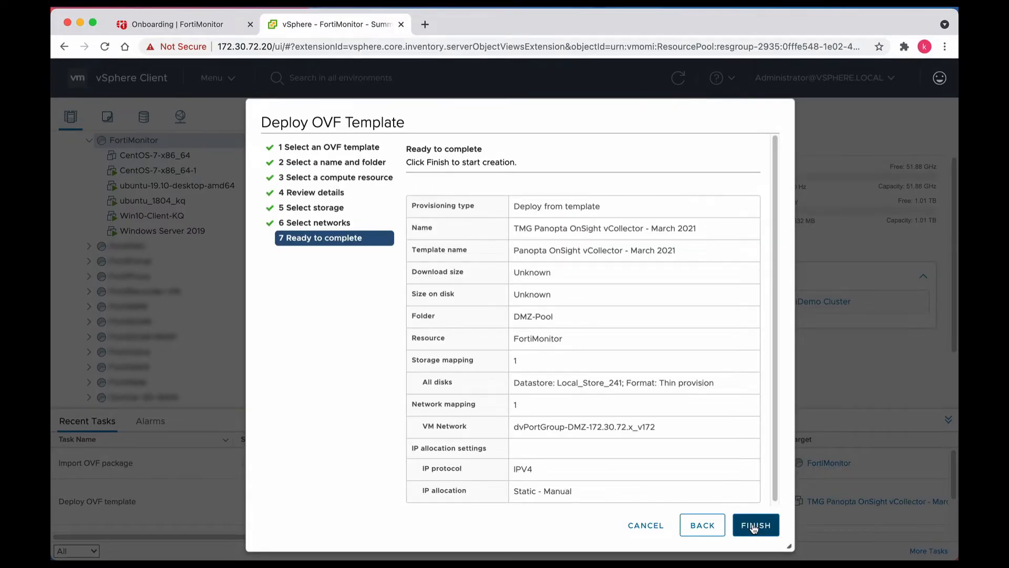
left_click(755, 525)
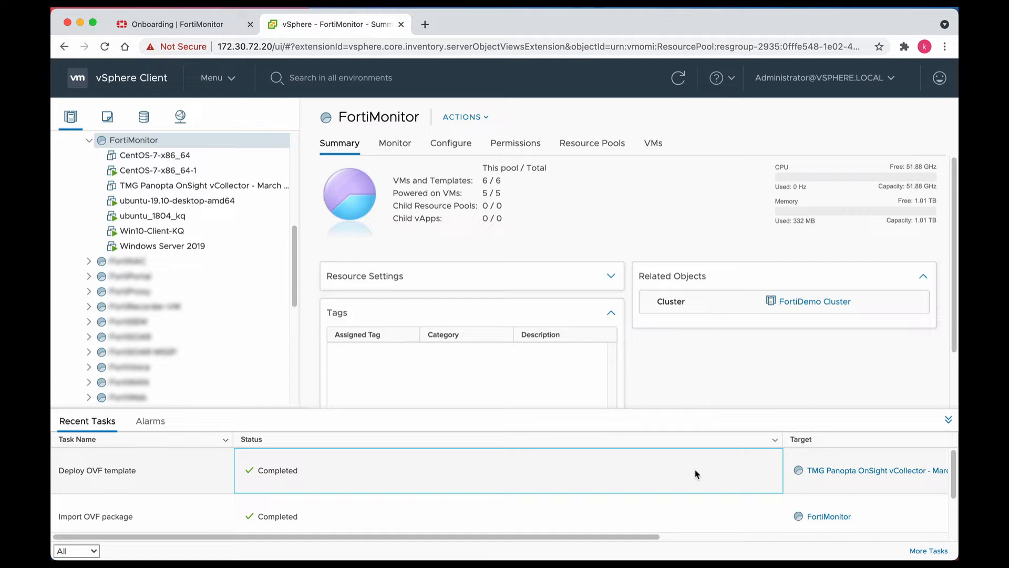
Step: Power on the TMG Panopta OnSight vCollector virtual machine and launch its web console
left_click(243, 186)
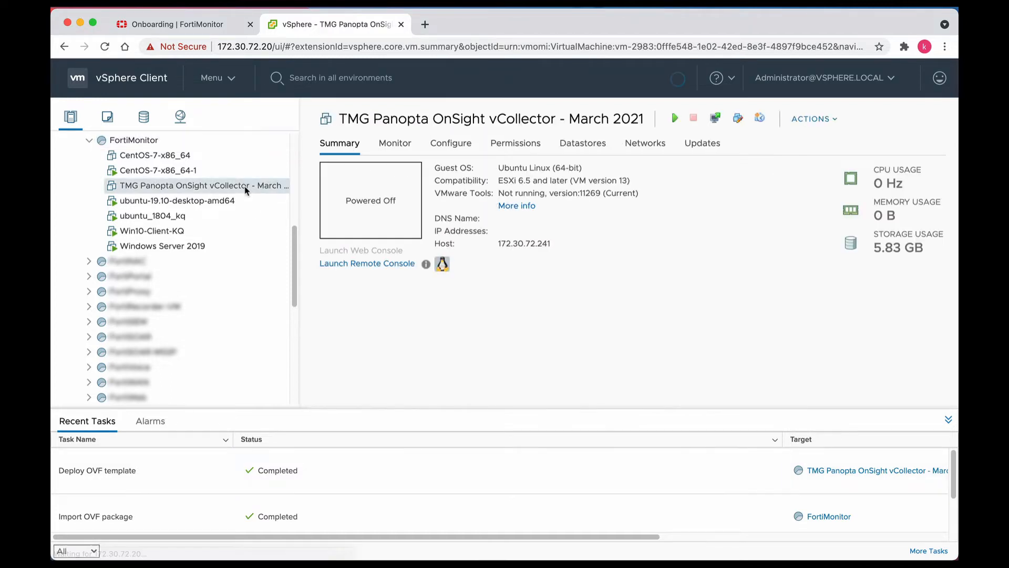
right_click(243, 186)
left_click(496, 96)
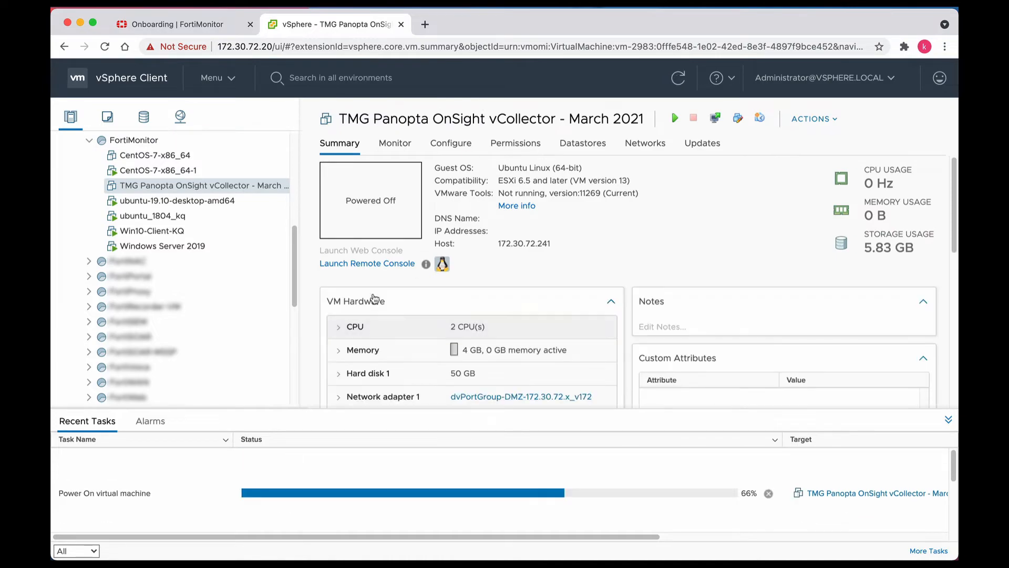
left_click(368, 251)
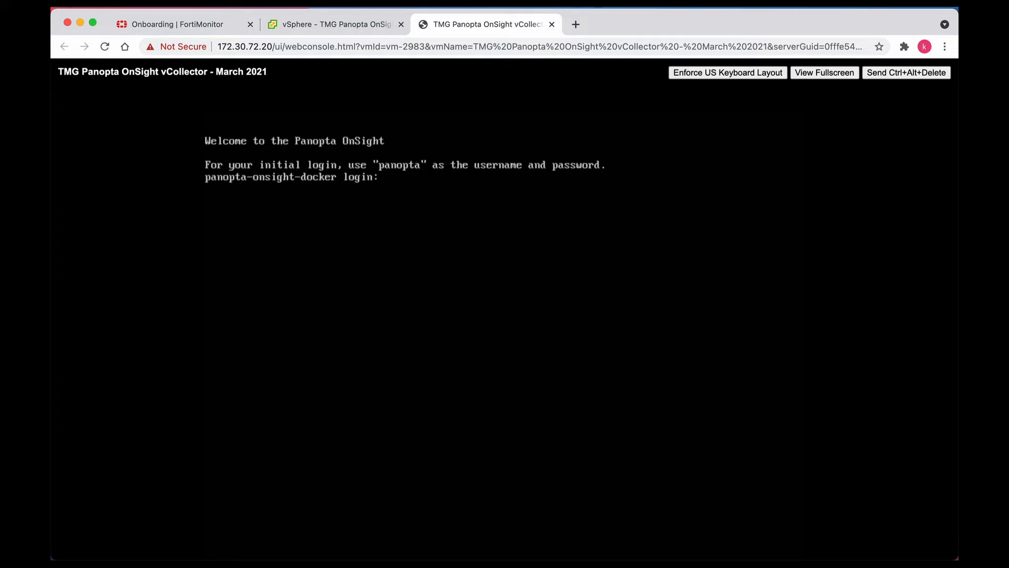
Step: Log in to the OnSight console with the default username and password, and enter the current password for the required password change
type("panopta")
key("Return")
type("panopta")
key("Return")
type("panopta")
key("Return")
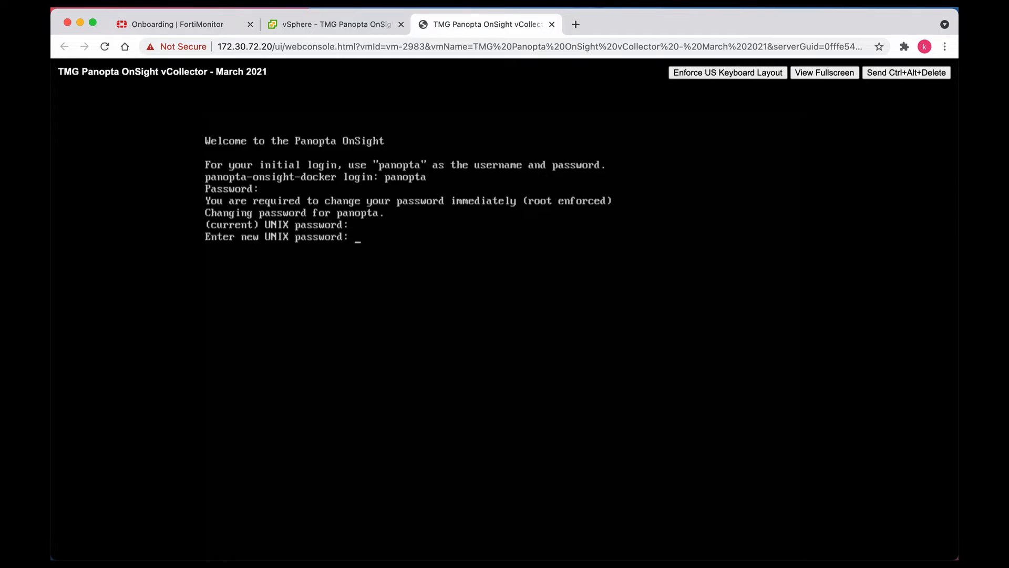
key("Return")
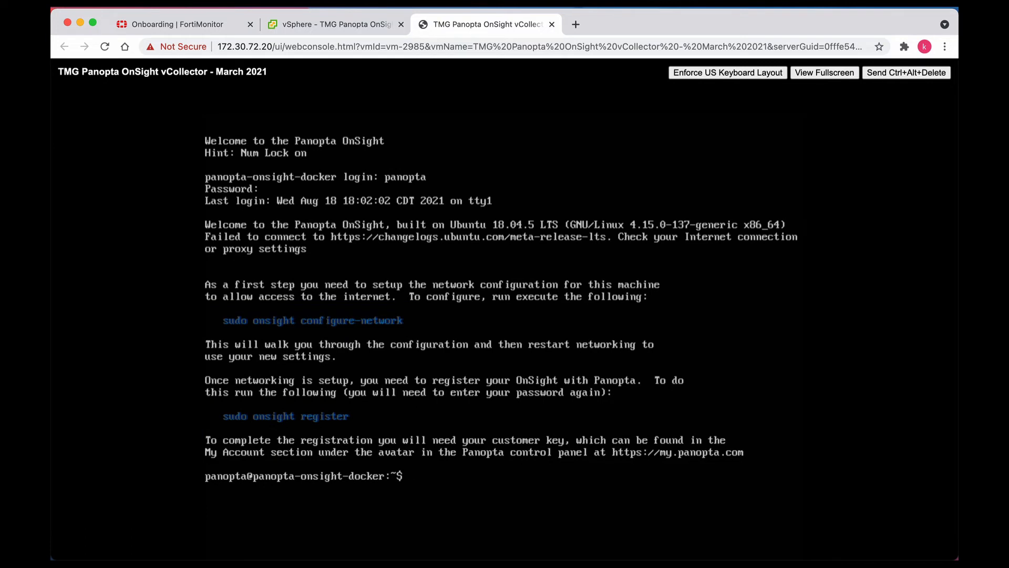
Step: Run "sudo onsight configure-network" to configure the static address 172.30.72.118/24 with gateway 172.30.72.254
type("sudo onsight configure-")
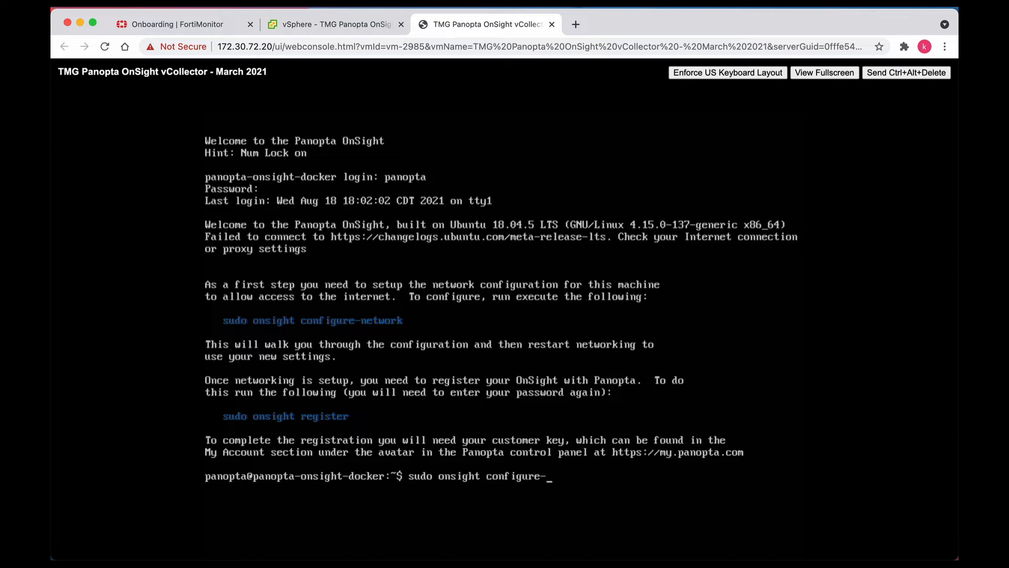
type("network")
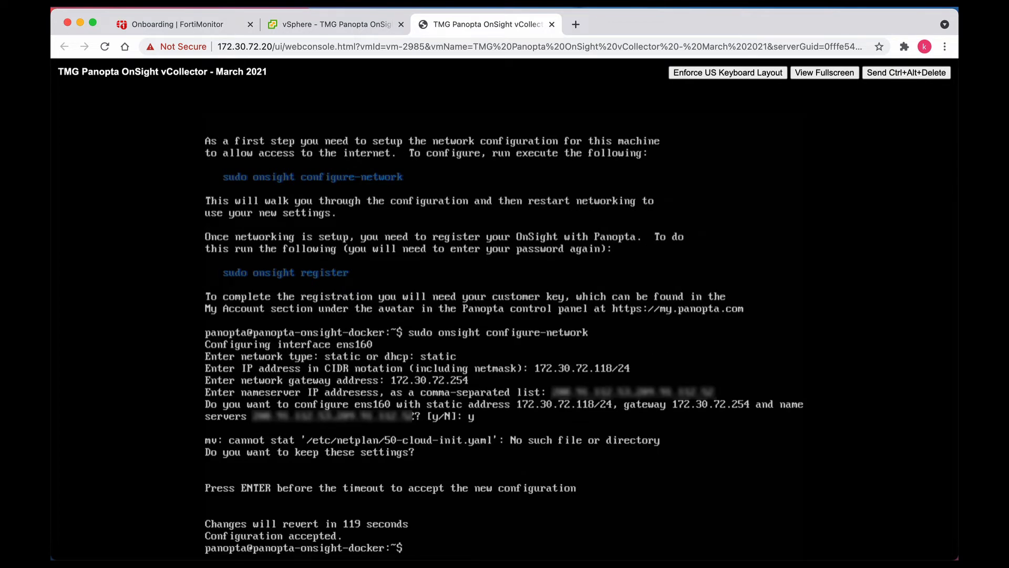
Step: Enter "sudo onsight register --customer-key" in the console and copy the customer key from the FortiMonitor account settings
type("sudo onsight register --customer-key")
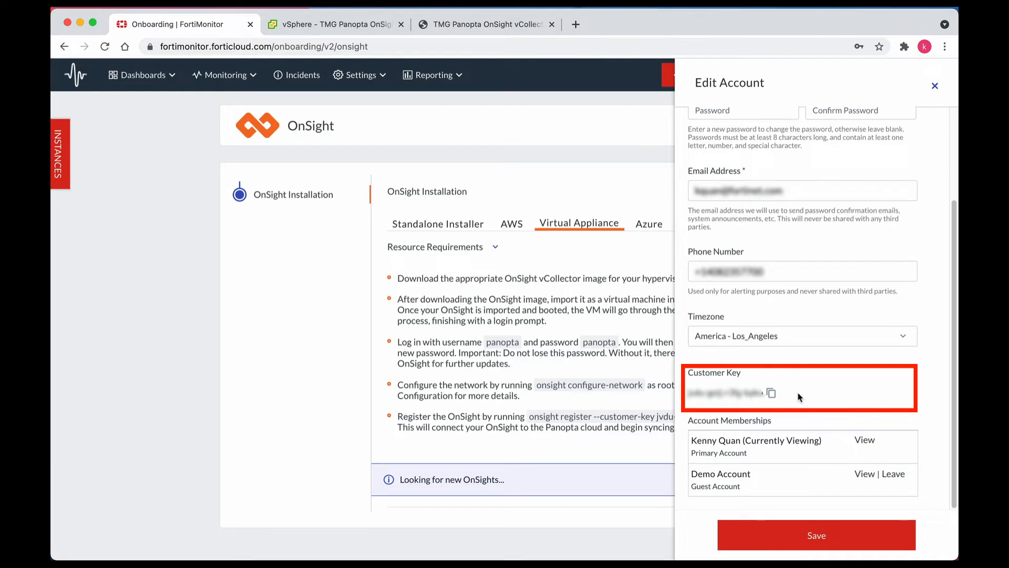
left_click(771, 393)
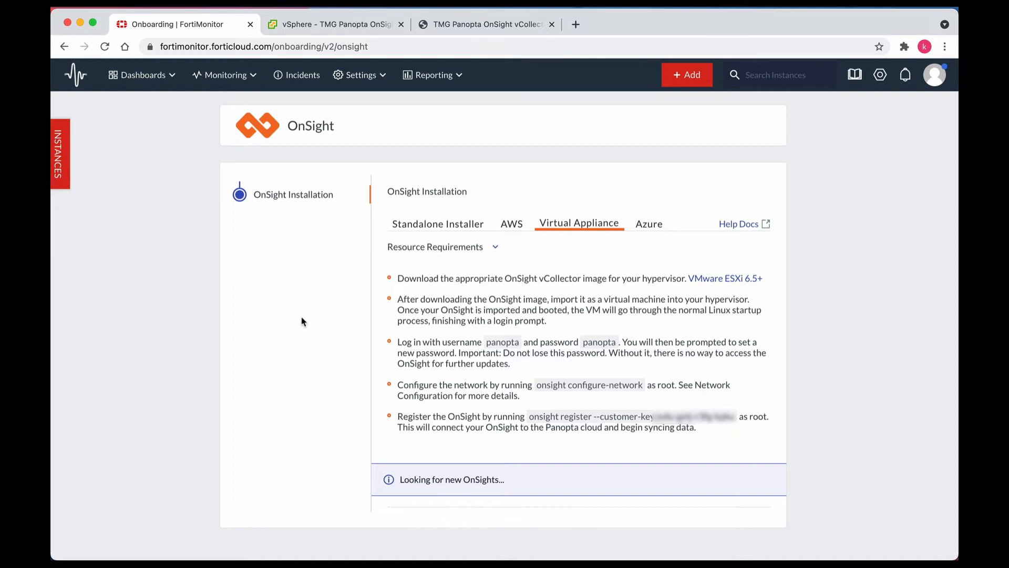
Step: Open the TMG OnSight from the INCOMING ONSIGHTS group in the FortiMonitor instances list
left_click(59, 166)
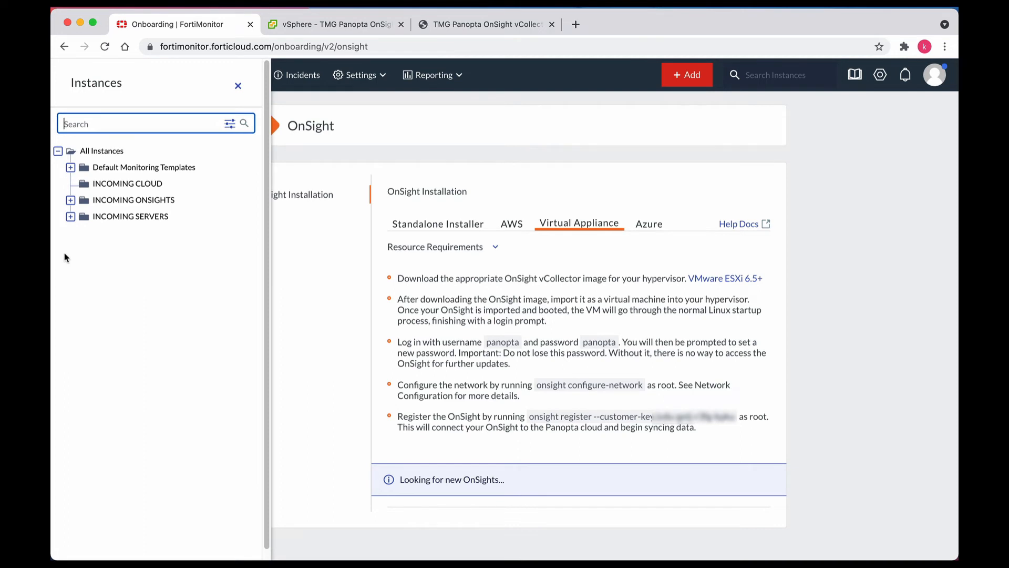
left_click(71, 201)
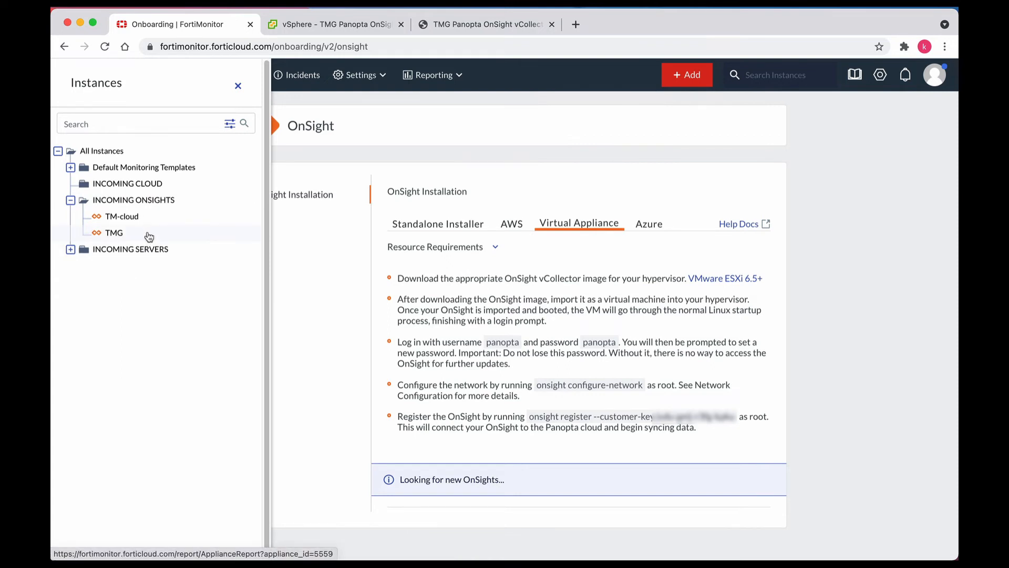
left_click(114, 232)
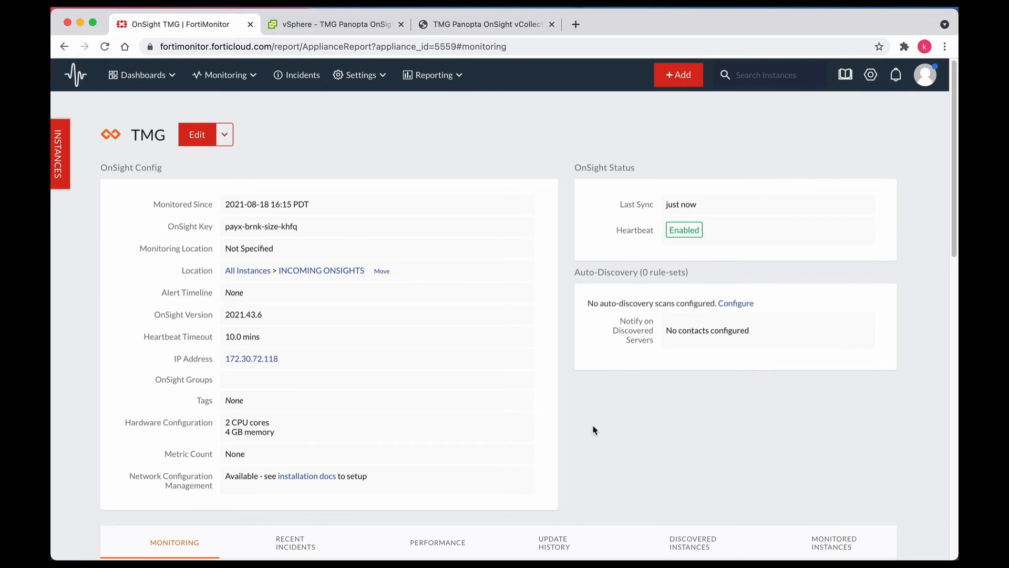
Step: Add an auto-discovery ruleset to the TMG OnSight with the IP range 172.30.72.0/24
left_click(737, 304)
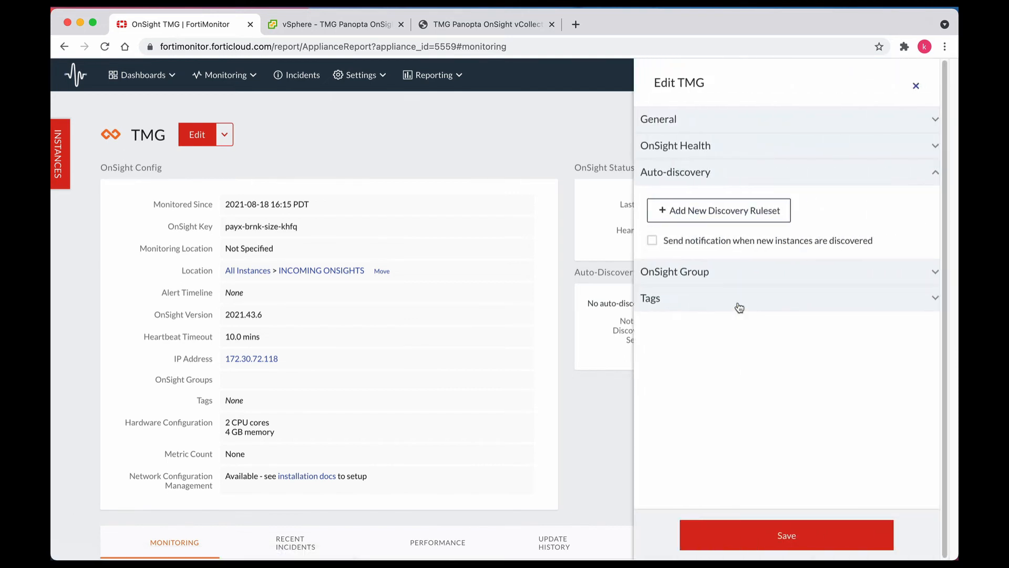
left_click(728, 217)
left_click(725, 277)
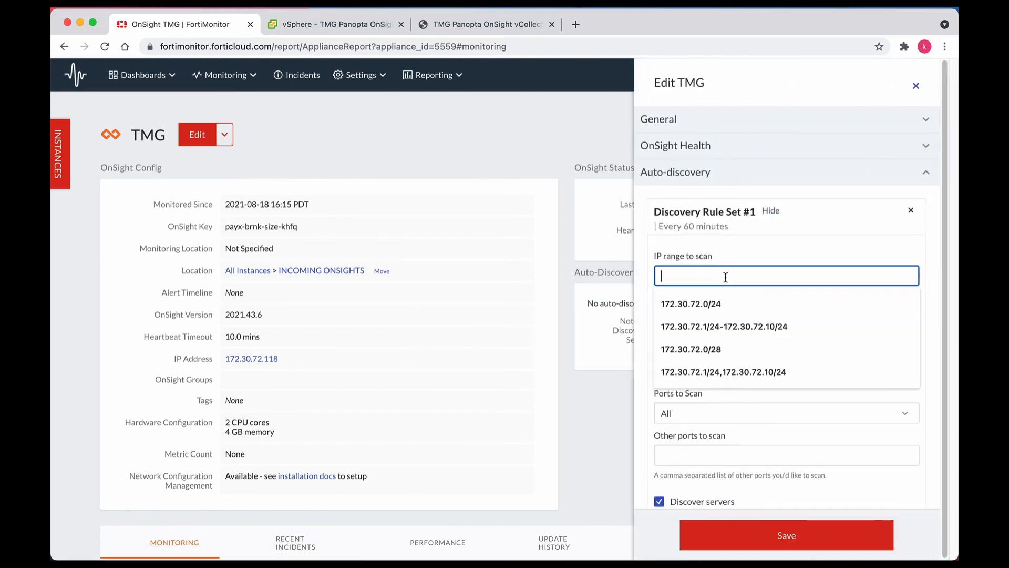
left_click(718, 304)
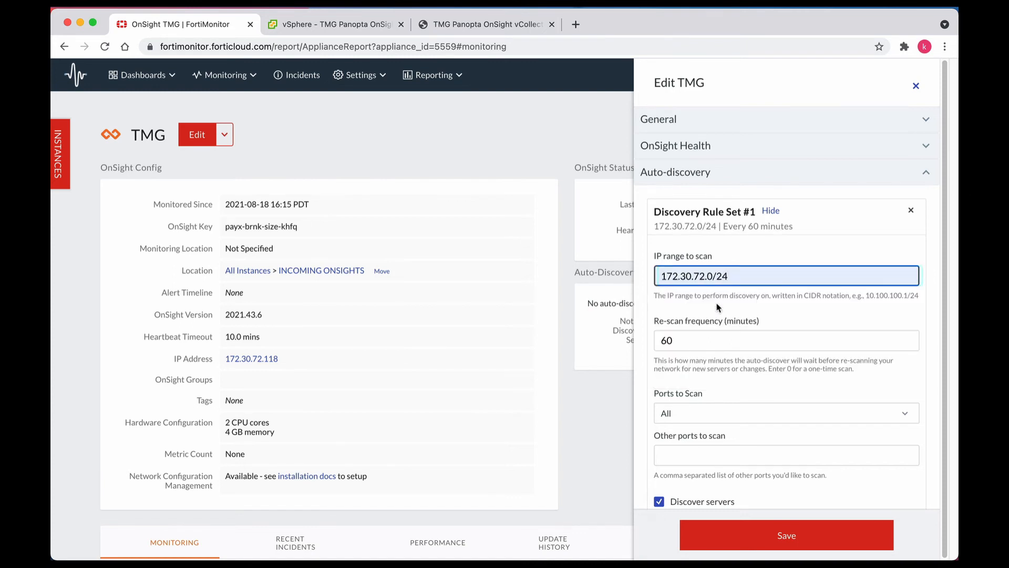
left_click(646, 313)
Step: Limit the discovery ruleset's ports to scan to HTTP and HTTPS and save the TMG settings
scroll(645, 313, "down", 3)
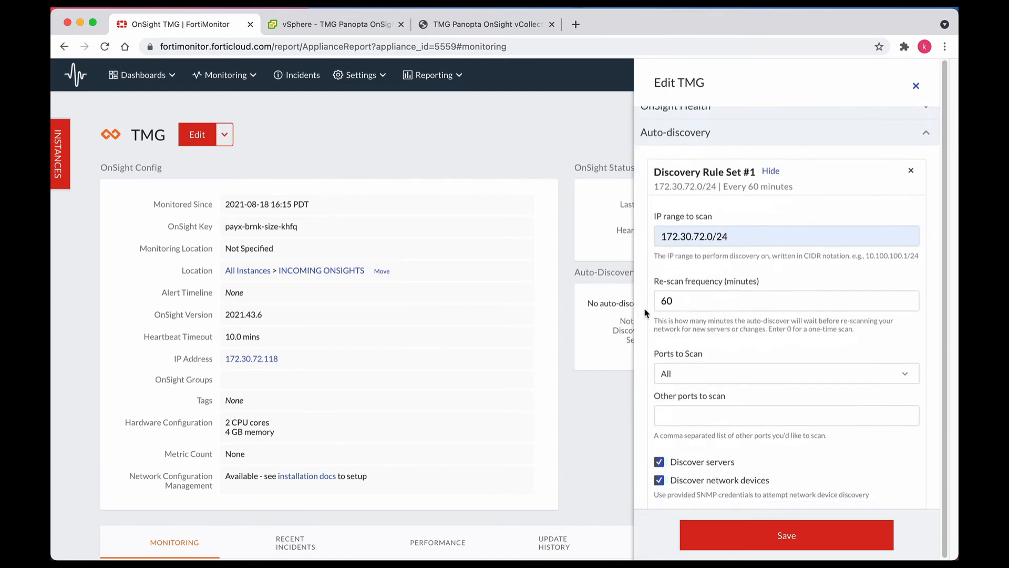
scroll(645, 313, "down", 1)
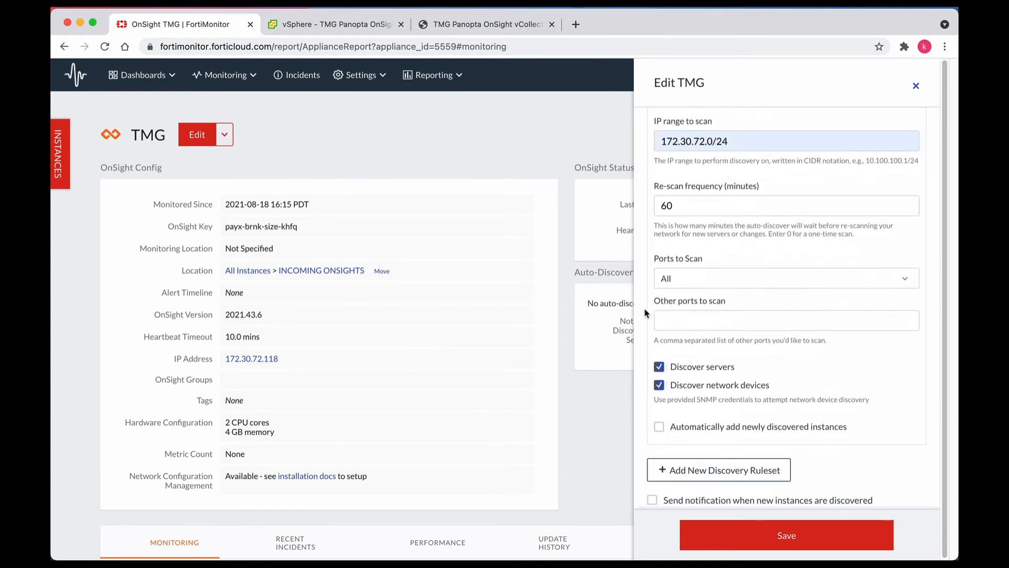
left_click(682, 283)
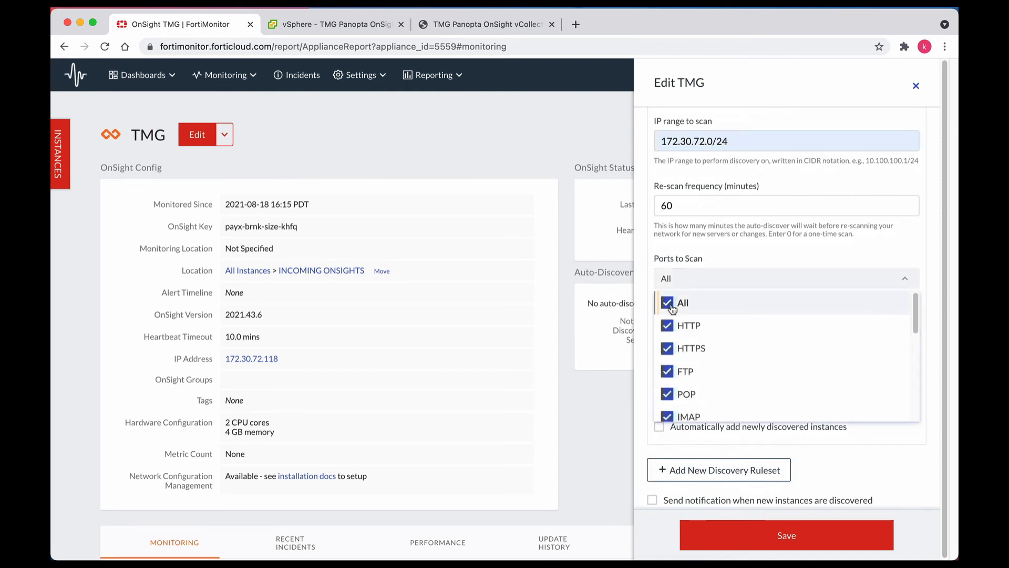
left_click(668, 303)
left_click(672, 329)
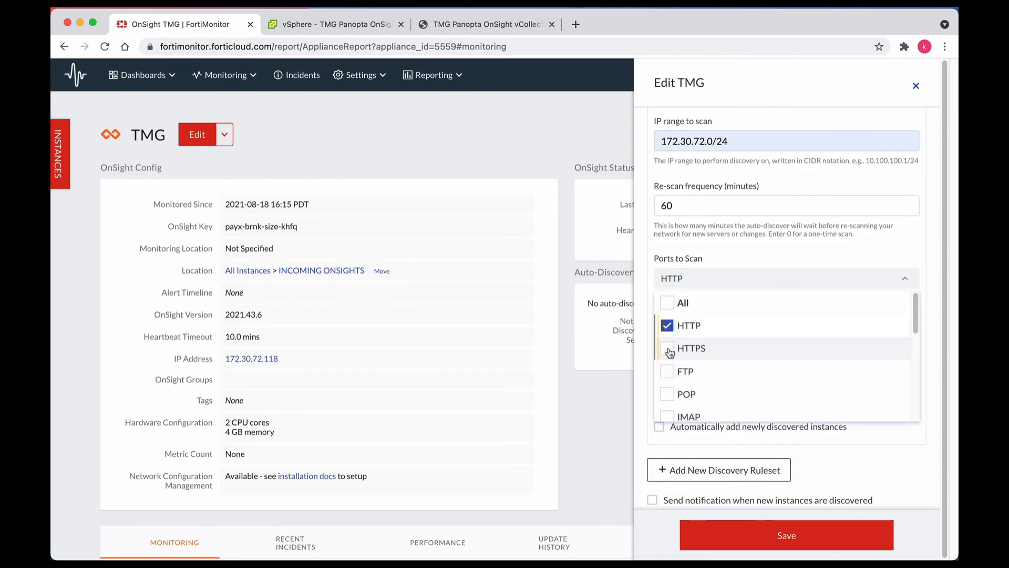
left_click(668, 348)
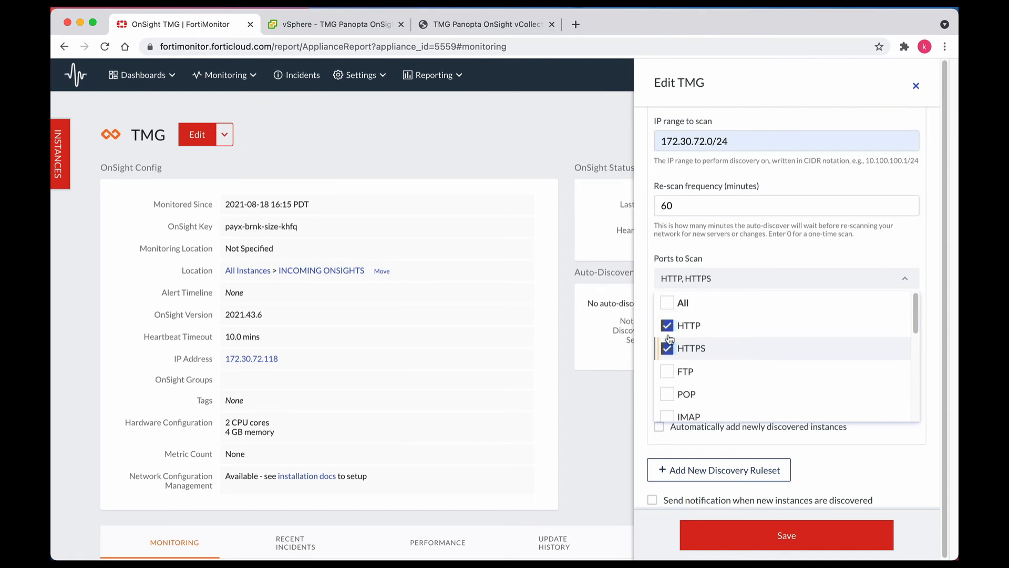
left_click(645, 449)
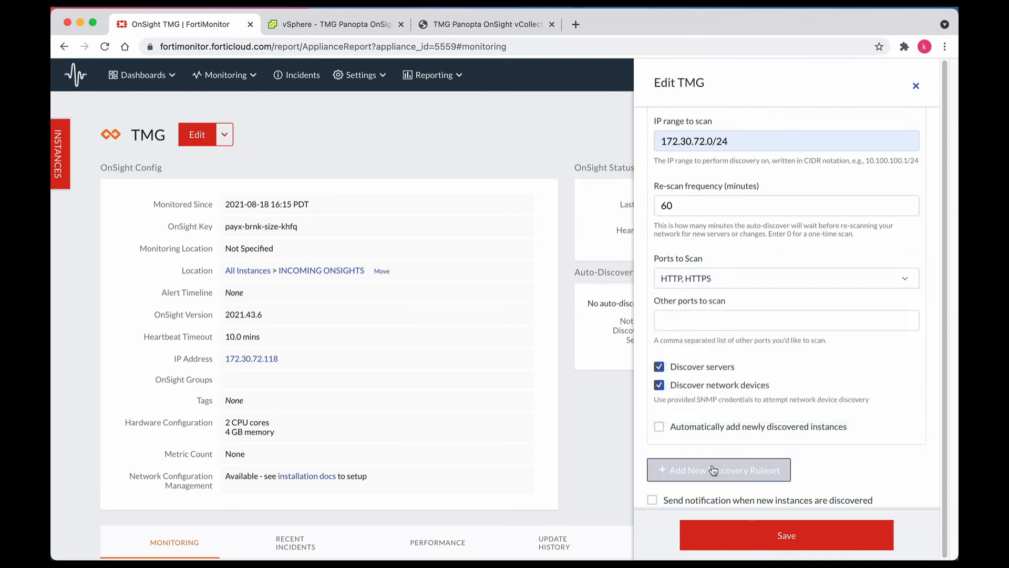
left_click(788, 537)
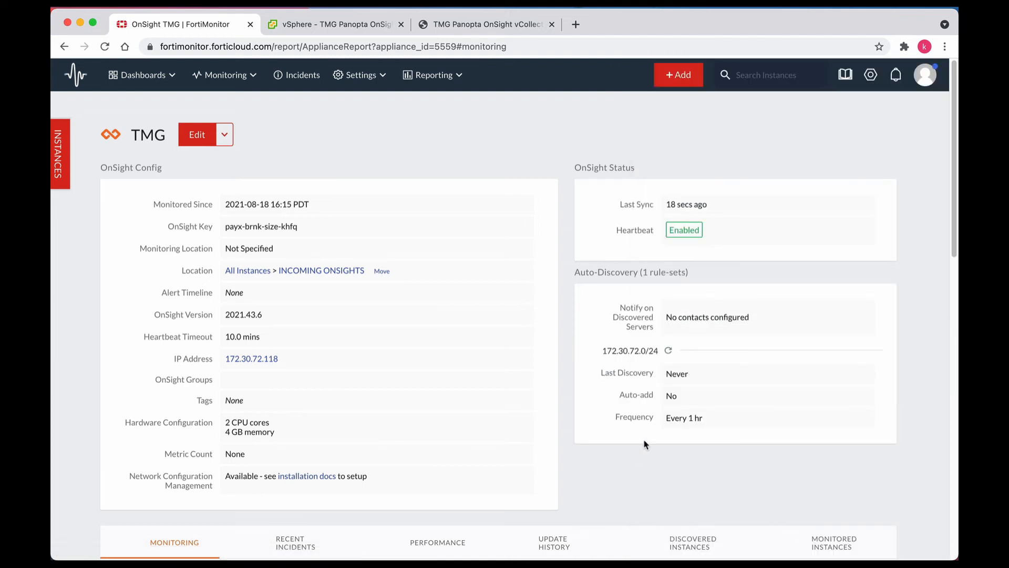
Step: Run the 172.30.72.0/24 discovery scan immediately and view the list of discovered instances
left_click(669, 352)
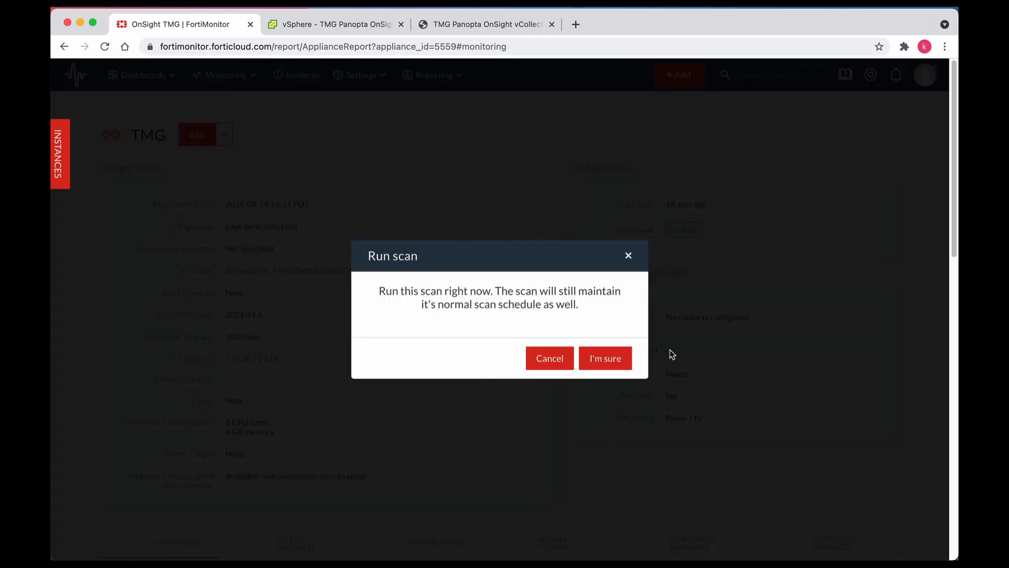
left_click(605, 363)
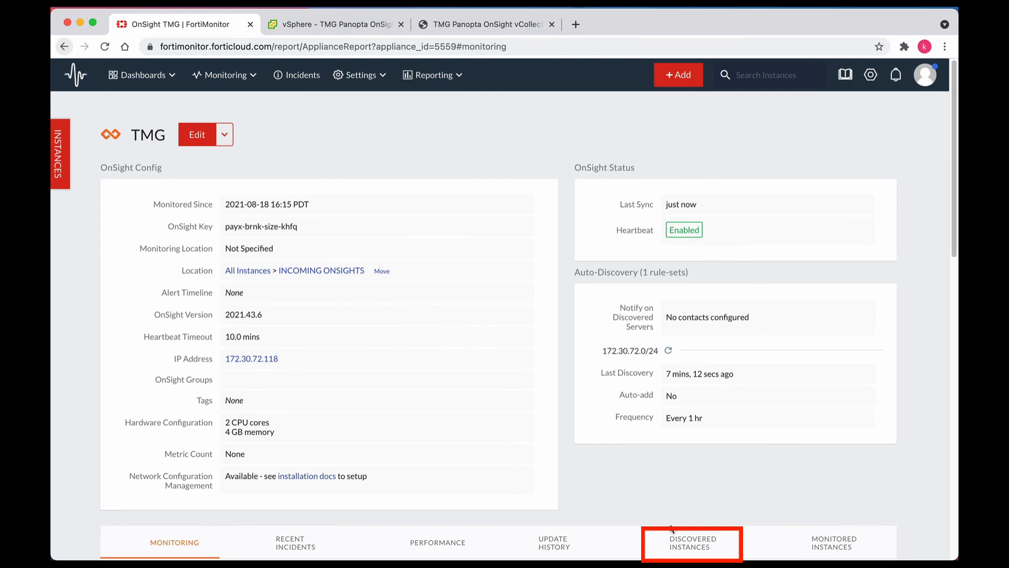
left_click(690, 547)
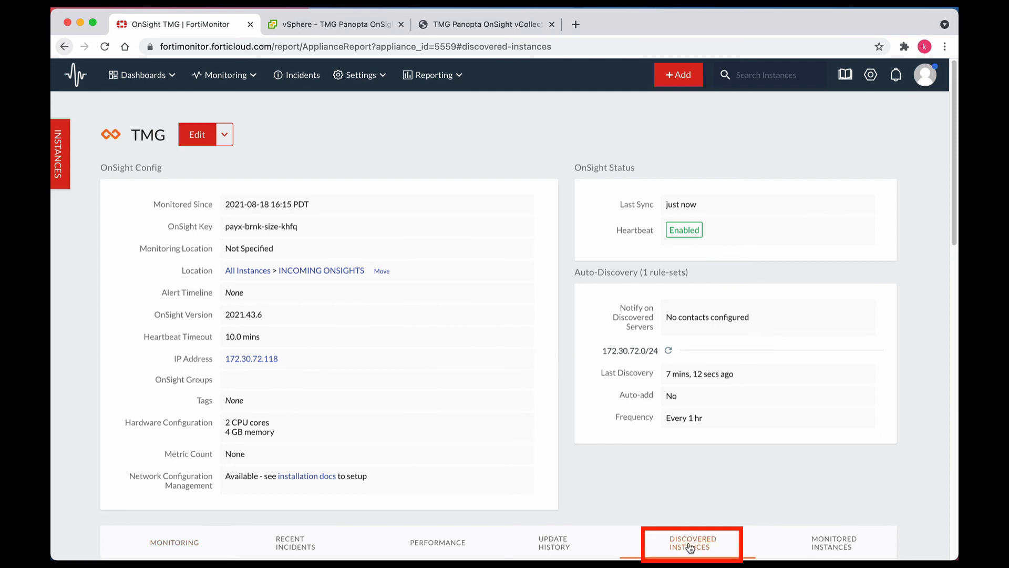
scroll(691, 547, "down", 10)
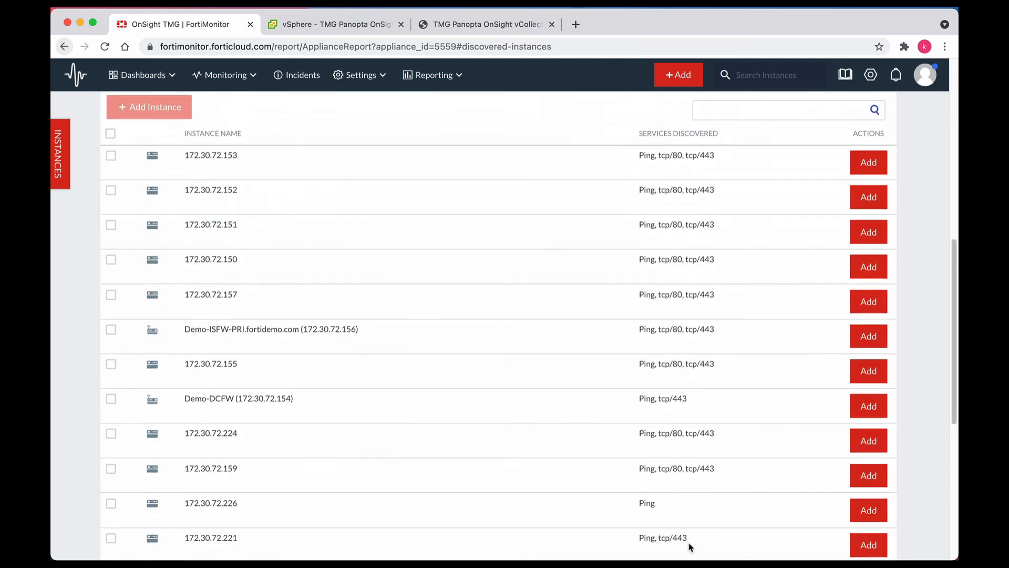